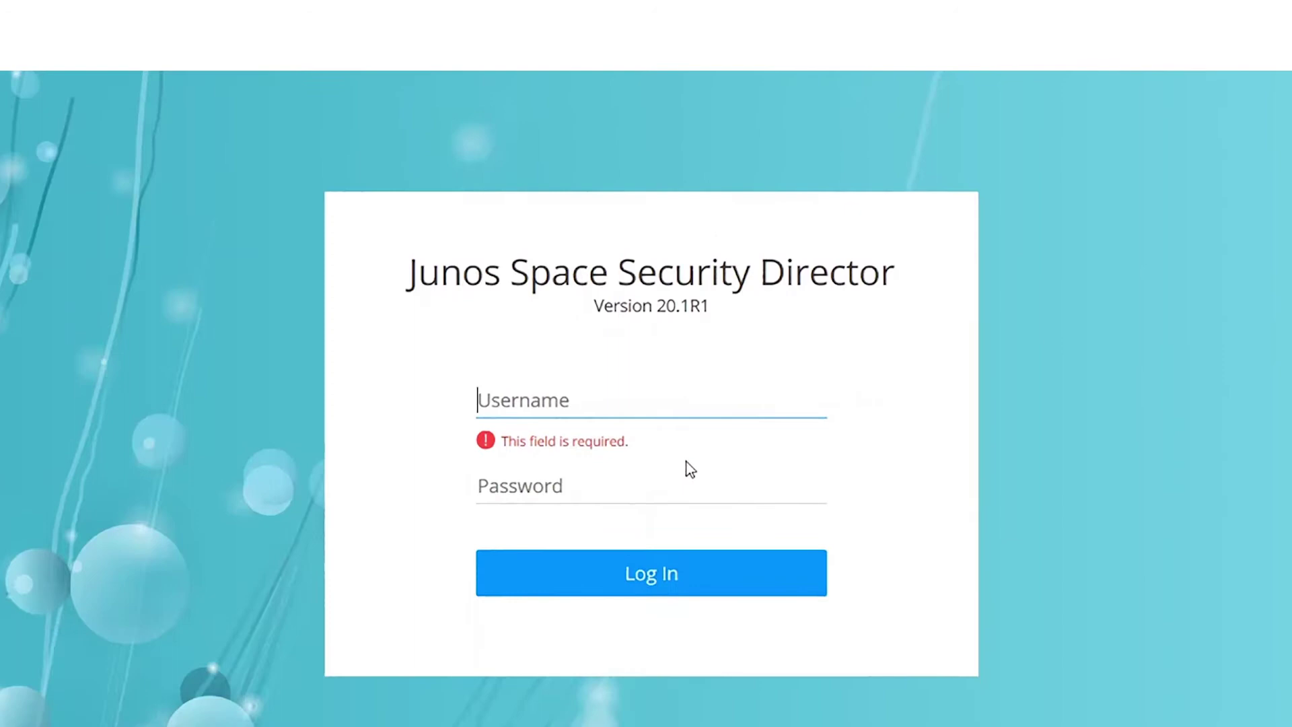
Log in to Security Director with the account user name and password
text(user)
key(Tab)
text(<password>)
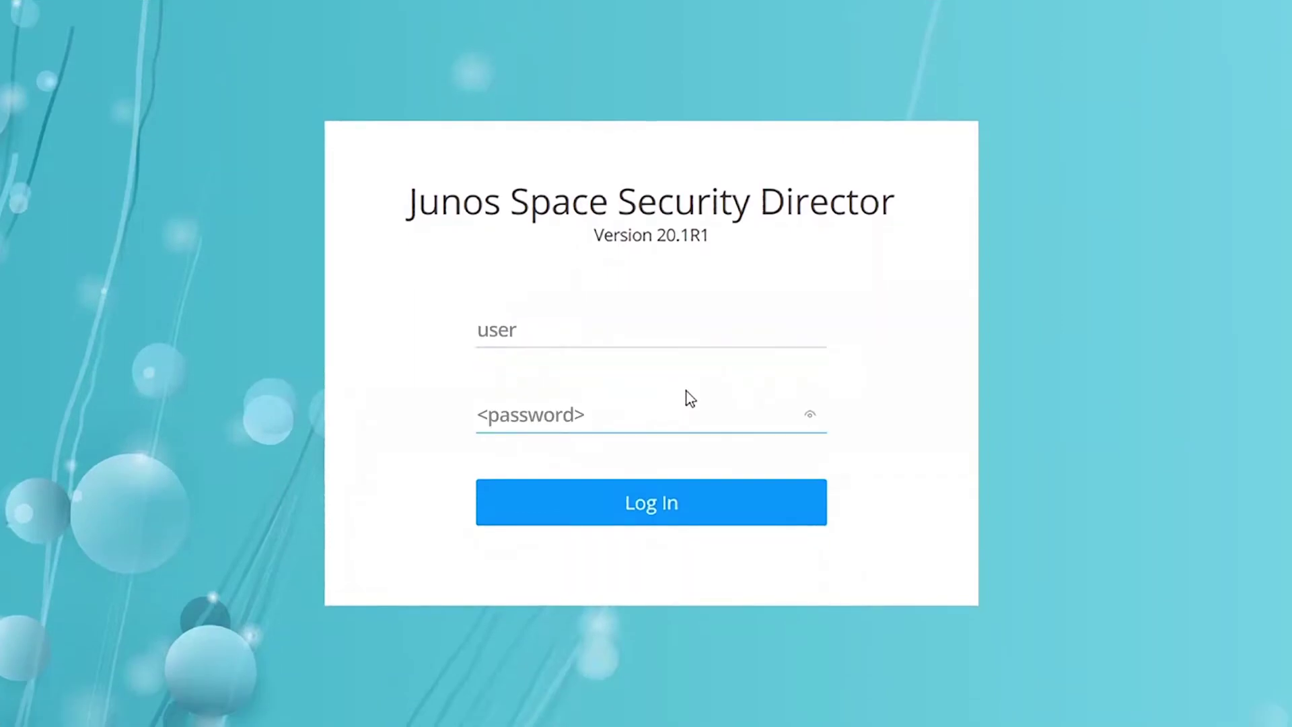
key(Return)
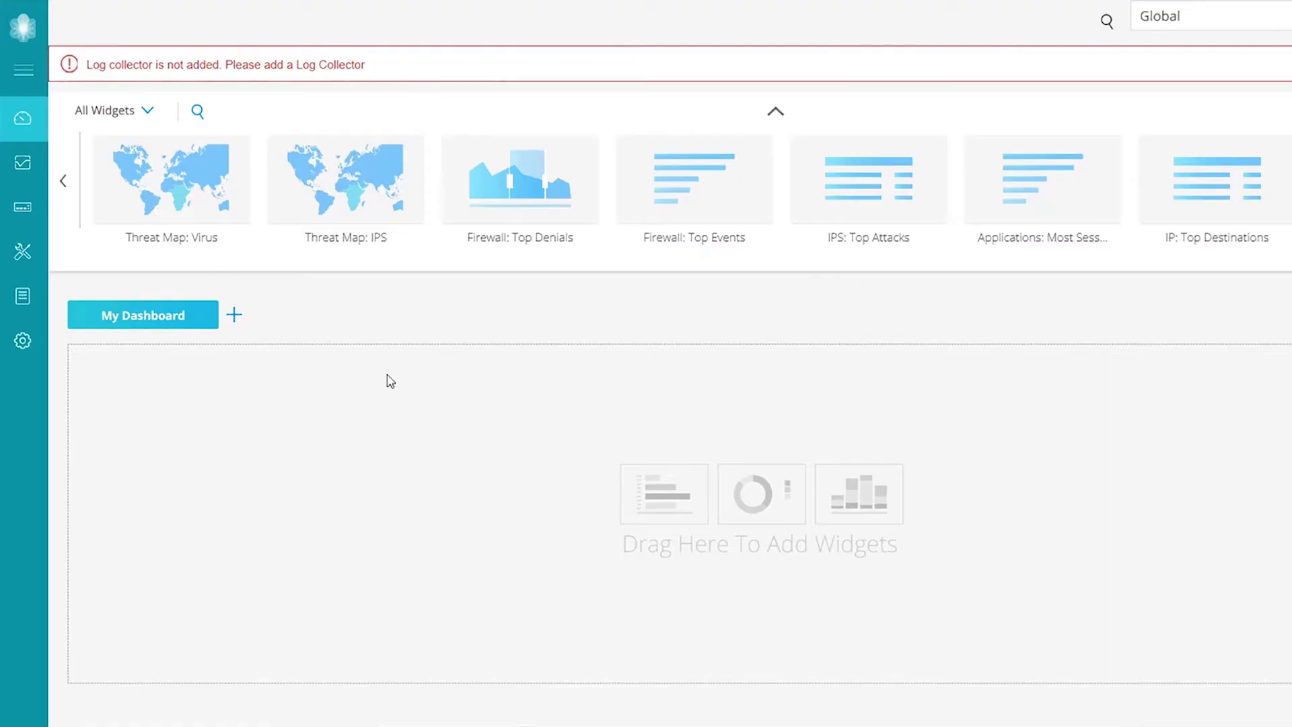
Open Modify Configuration for VSRX-49.7 from the Security Devices list
mouse_move(19, 207)
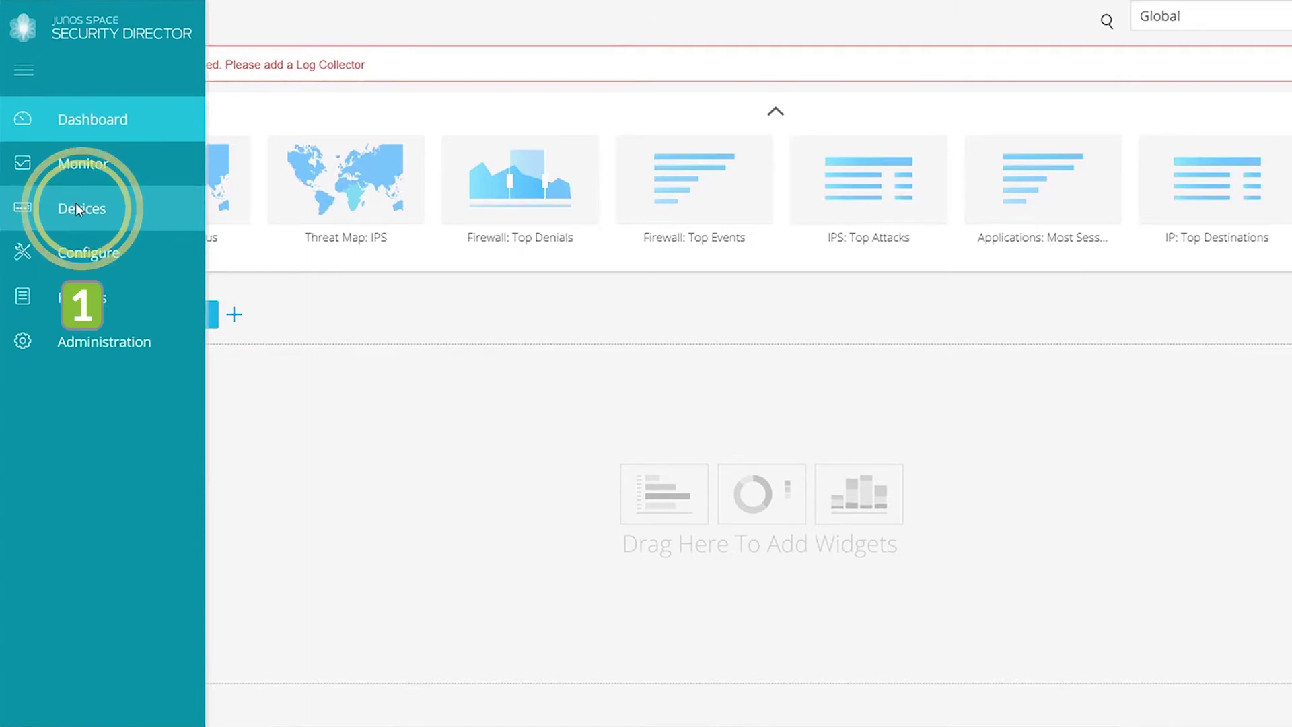
click(75, 203)
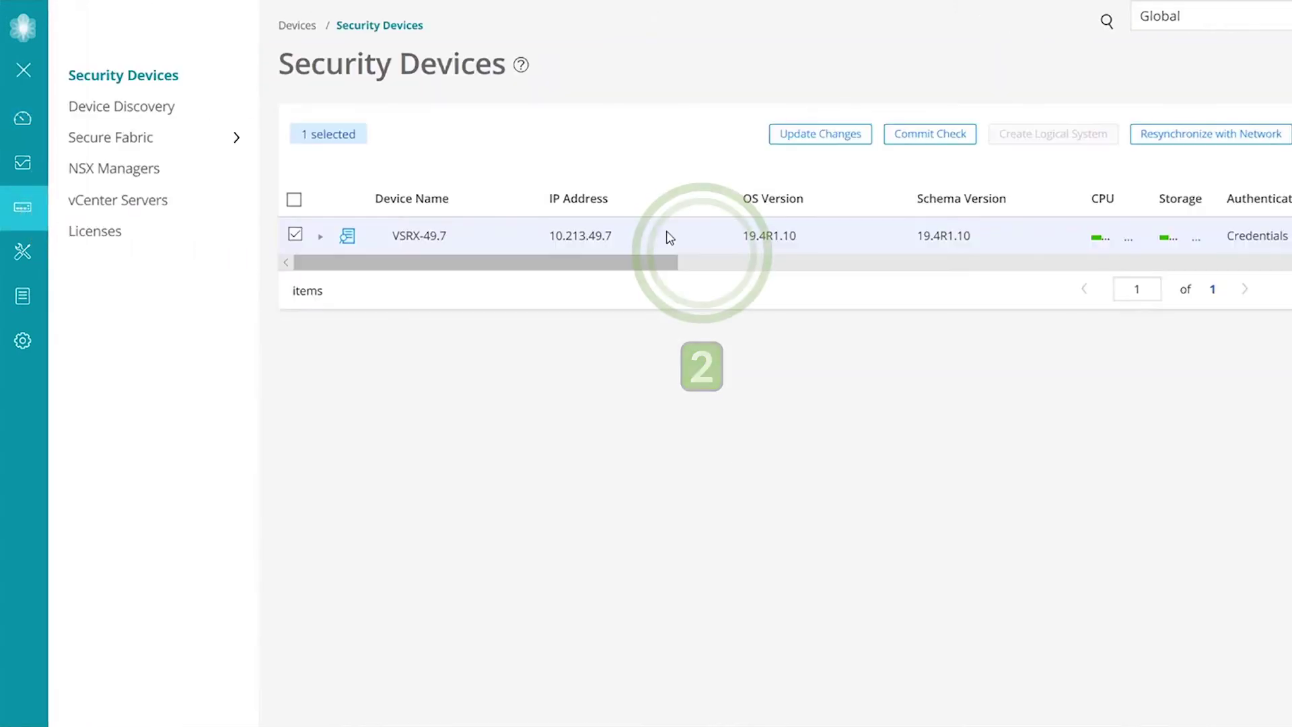
right_click(669, 236)
mouse_move(802, 262)
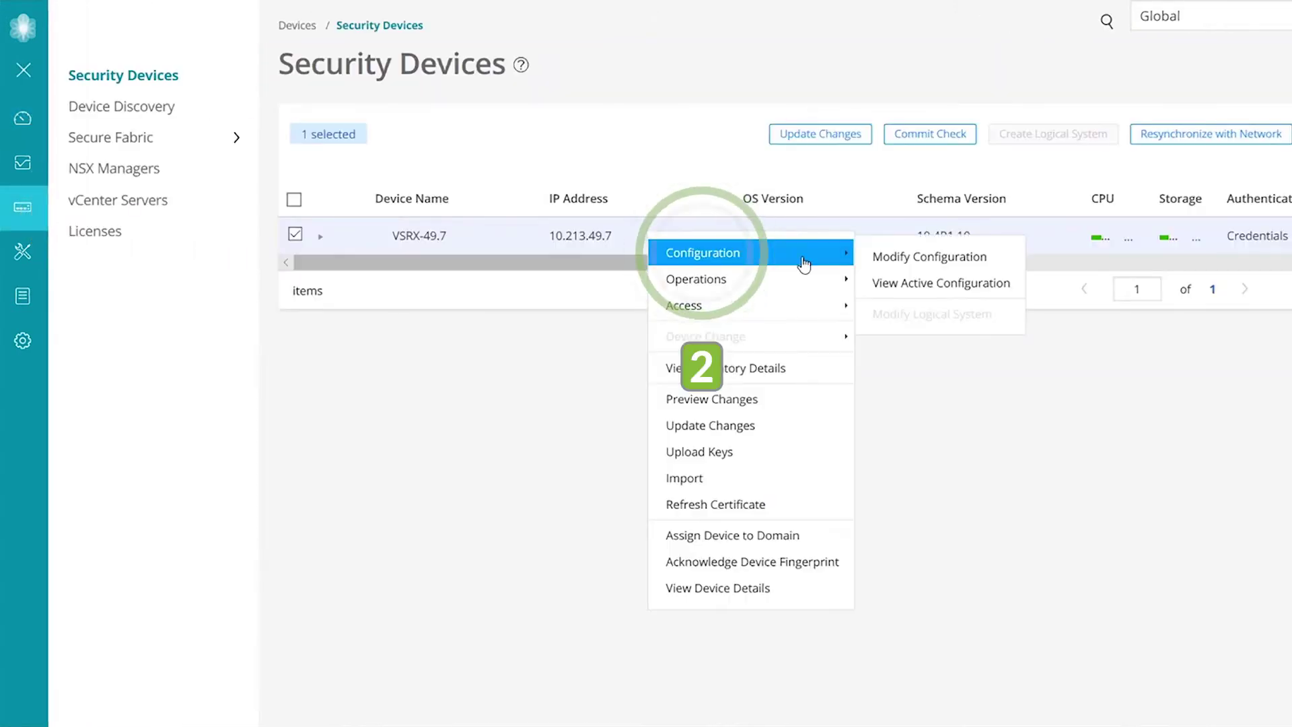
click(898, 254)
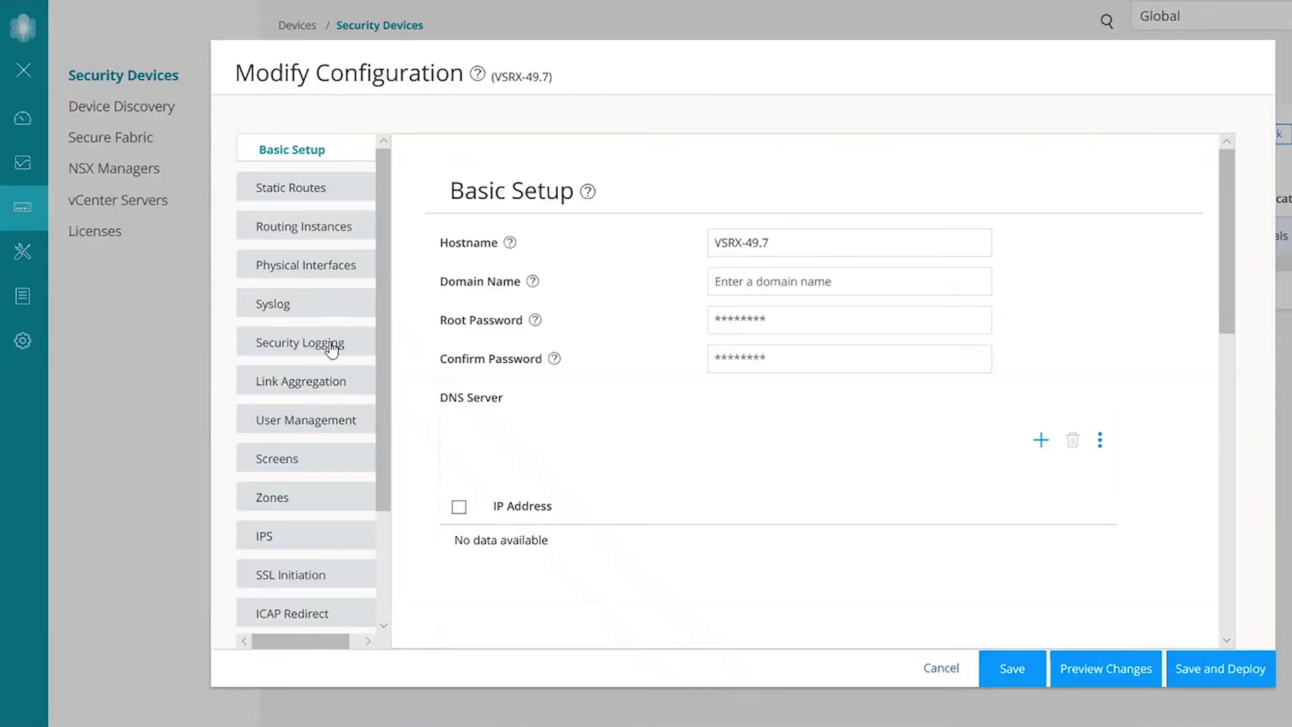
In Security Logging, add a stream collector named JSA with host 10.204.251.147
click(339, 344)
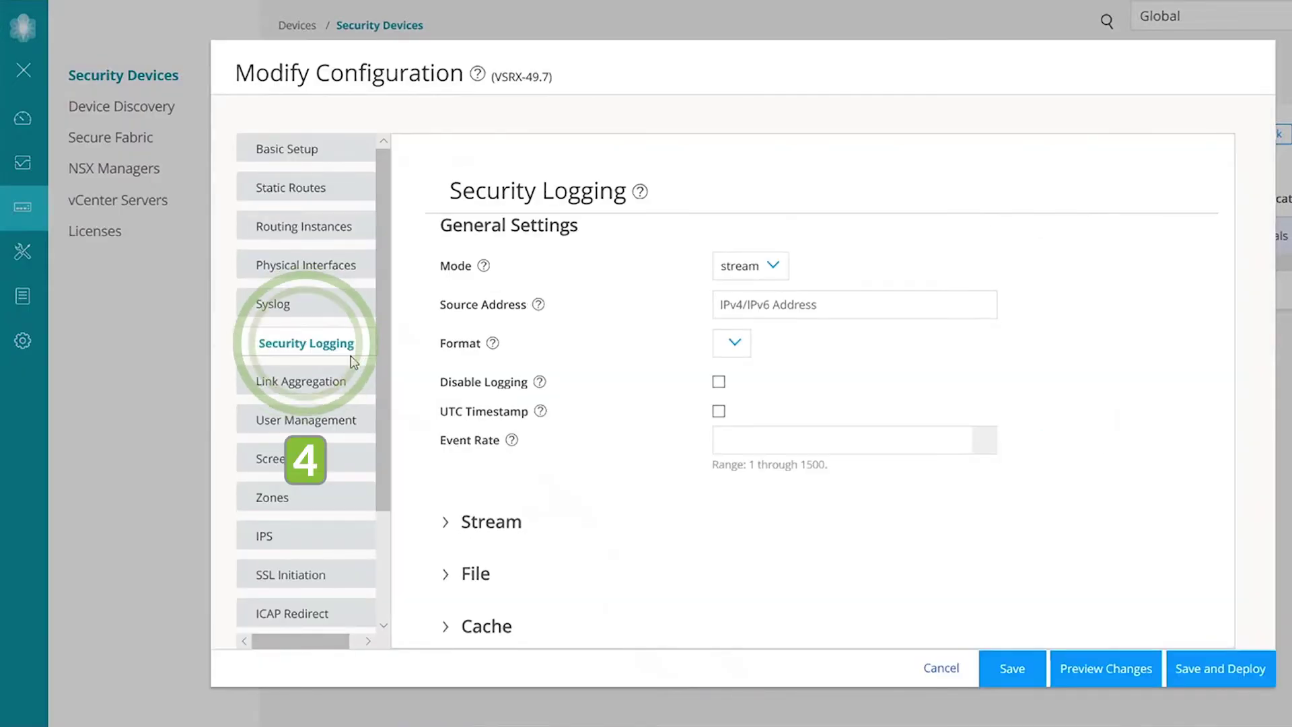
click(445, 522)
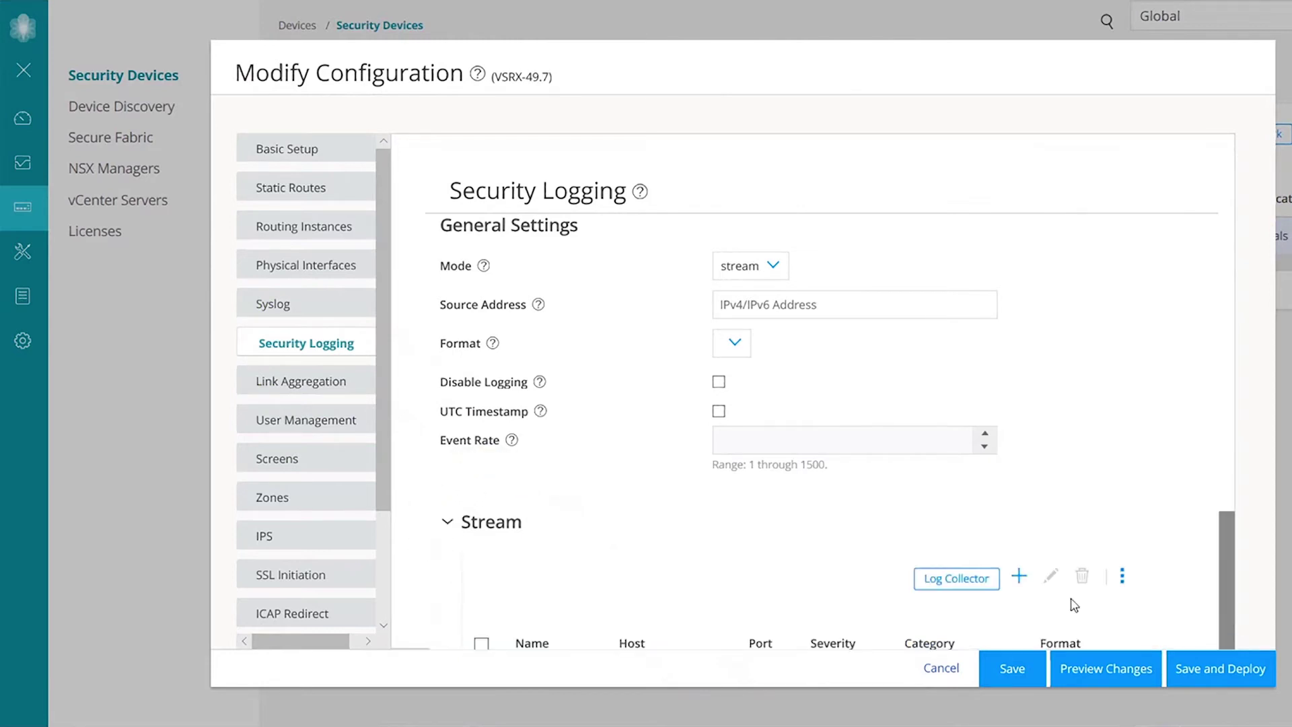
click(1020, 576)
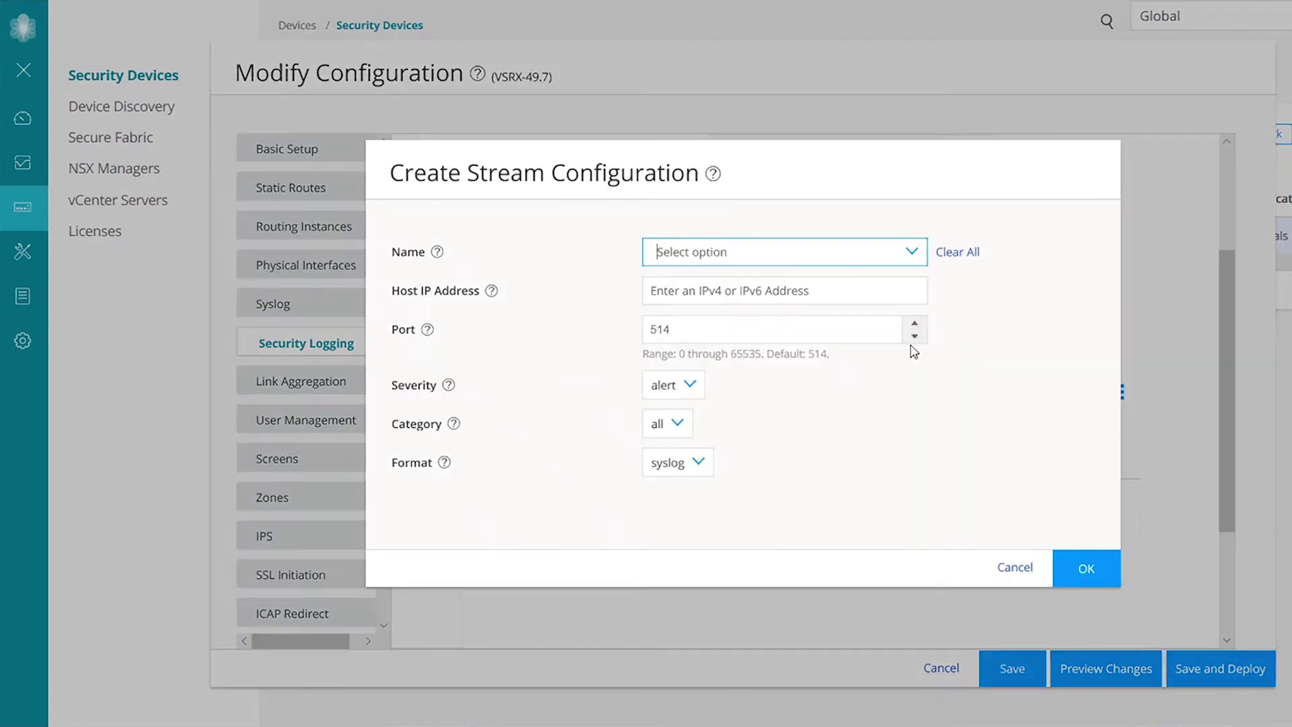
click(747, 253)
text(JSA)
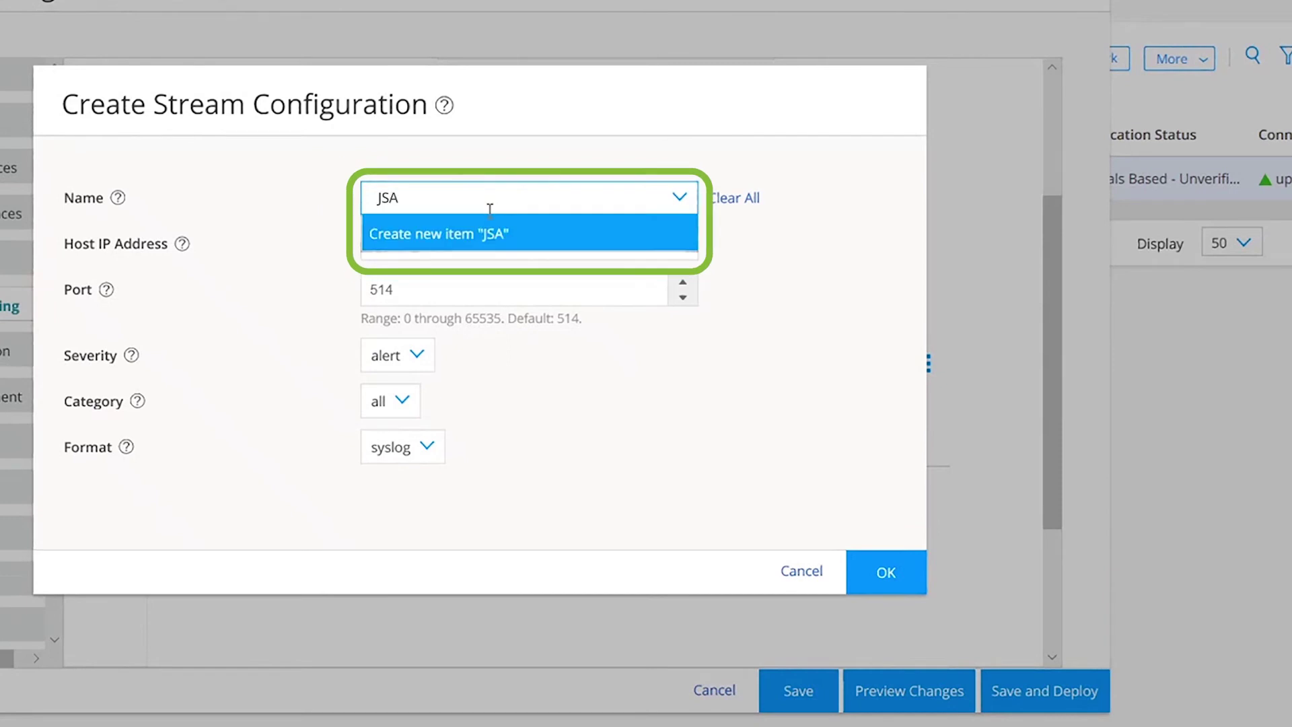
click(475, 231)
text(10.204.251.147)
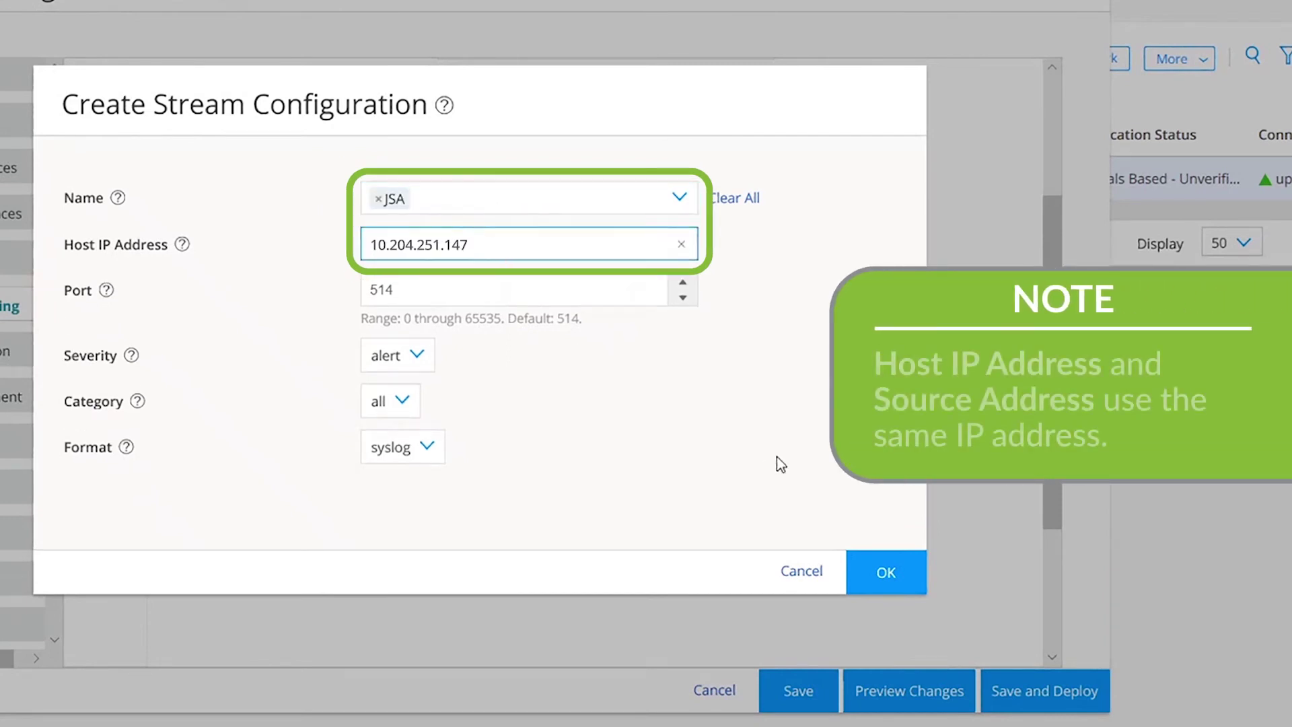
click(886, 571)
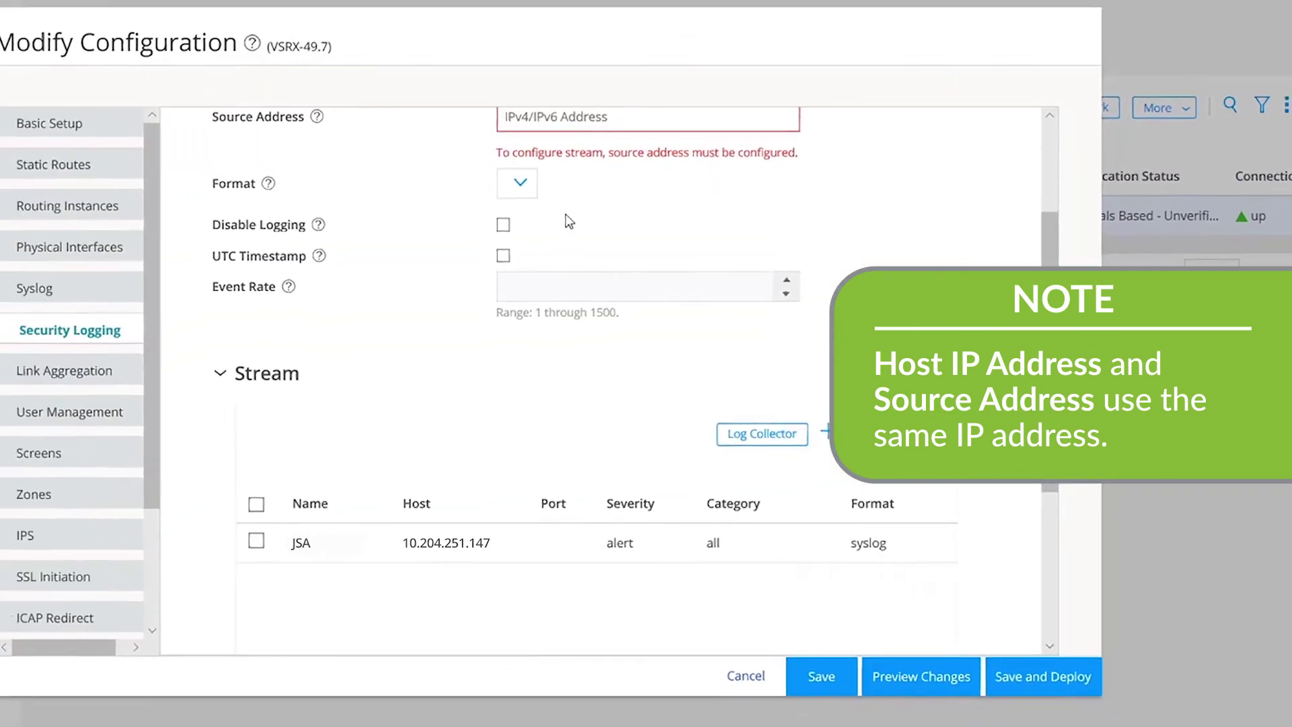
Set the logging source address to 10.204.251.147 and save the configuration
click(574, 158)
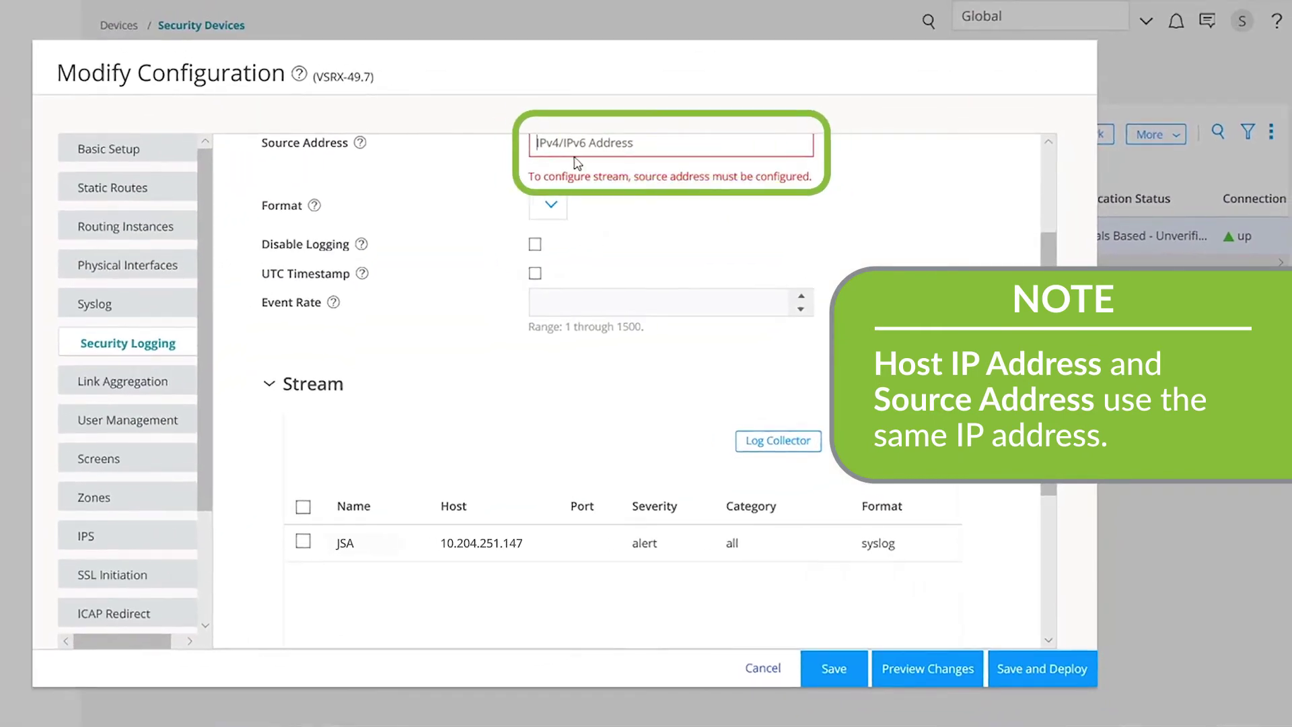
text(10.204.251.147)
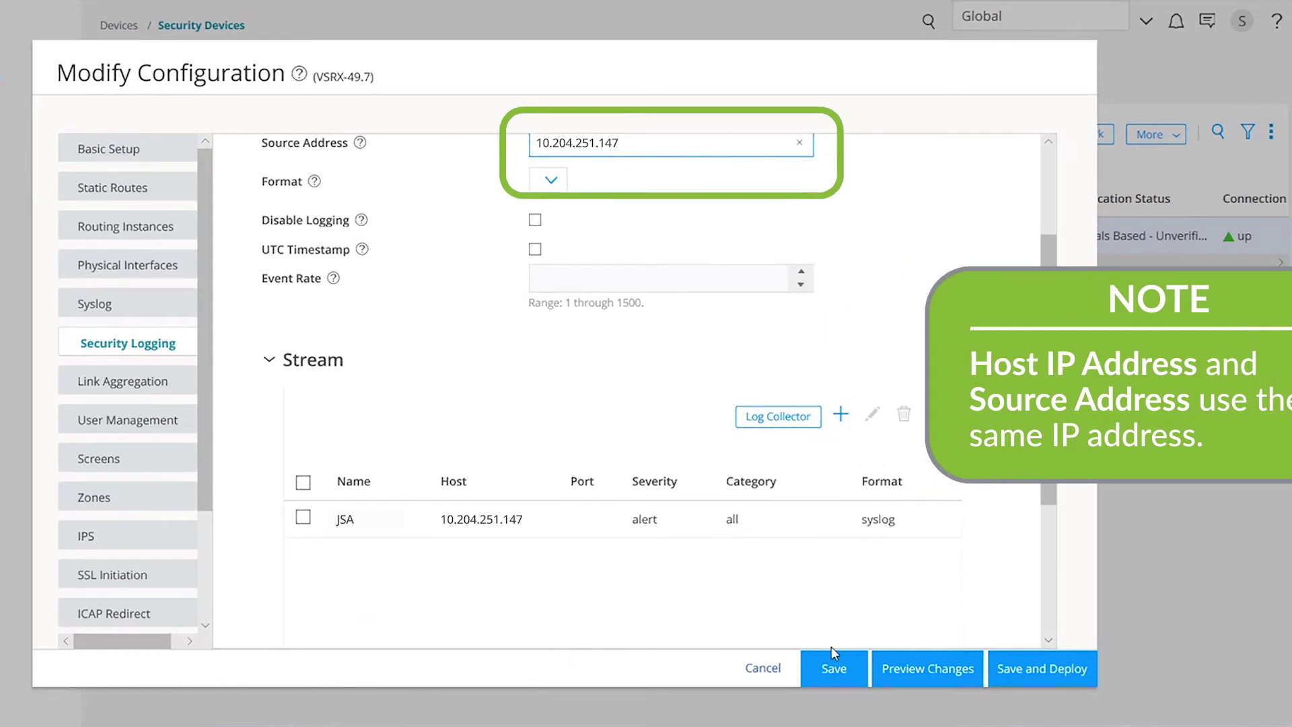
click(822, 669)
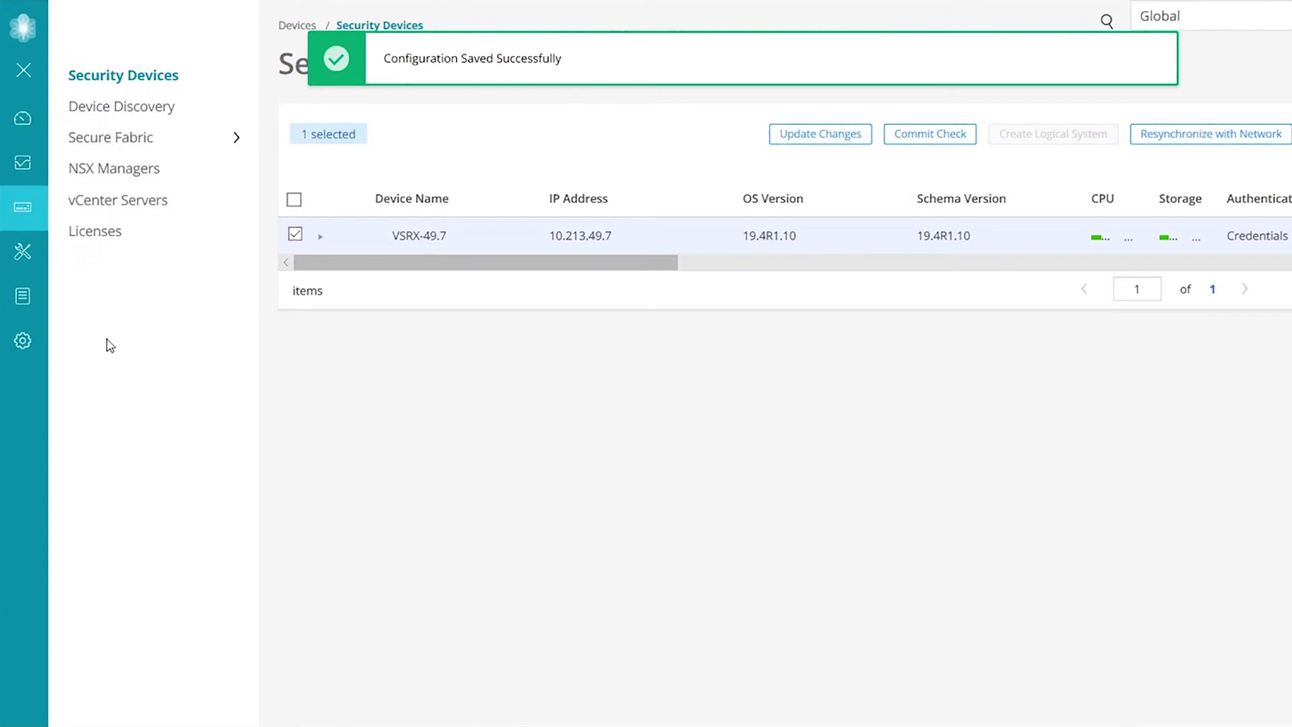
From Administration > Logging Nodes, add a logging node with collector type Juniper Secure Analytics
mouse_move(110, 343)
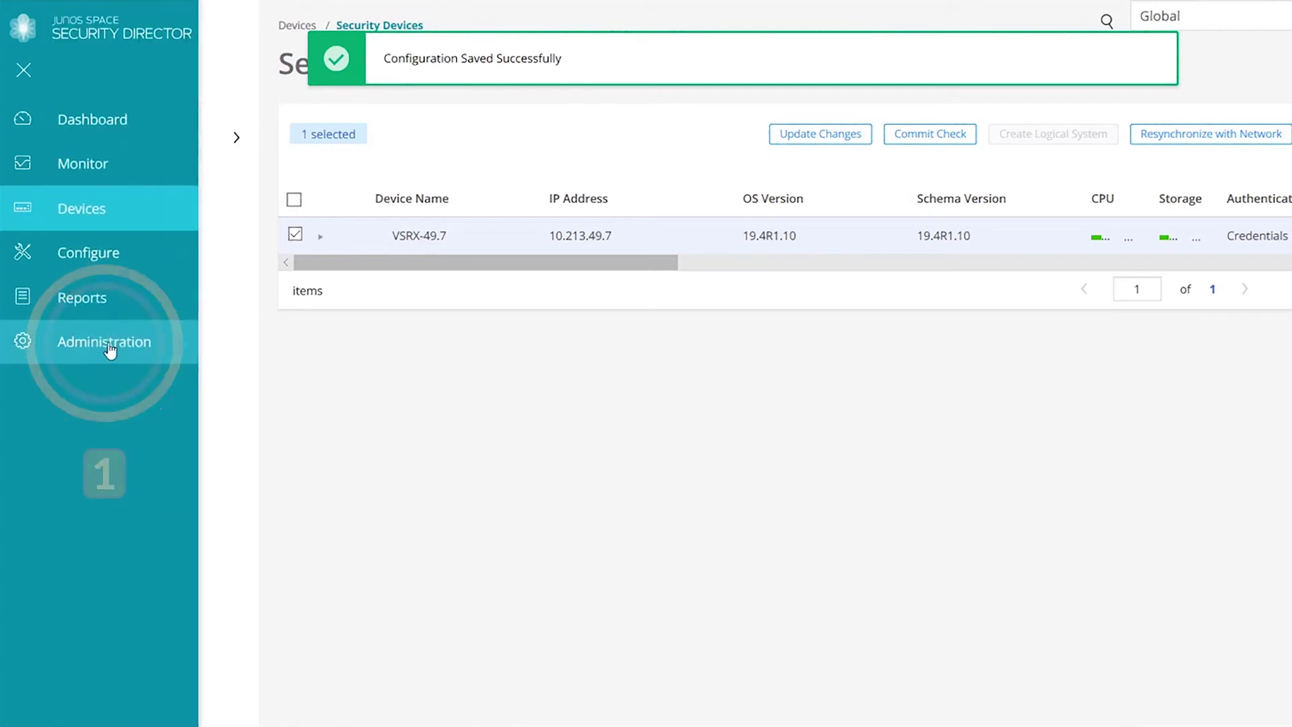
click(111, 342)
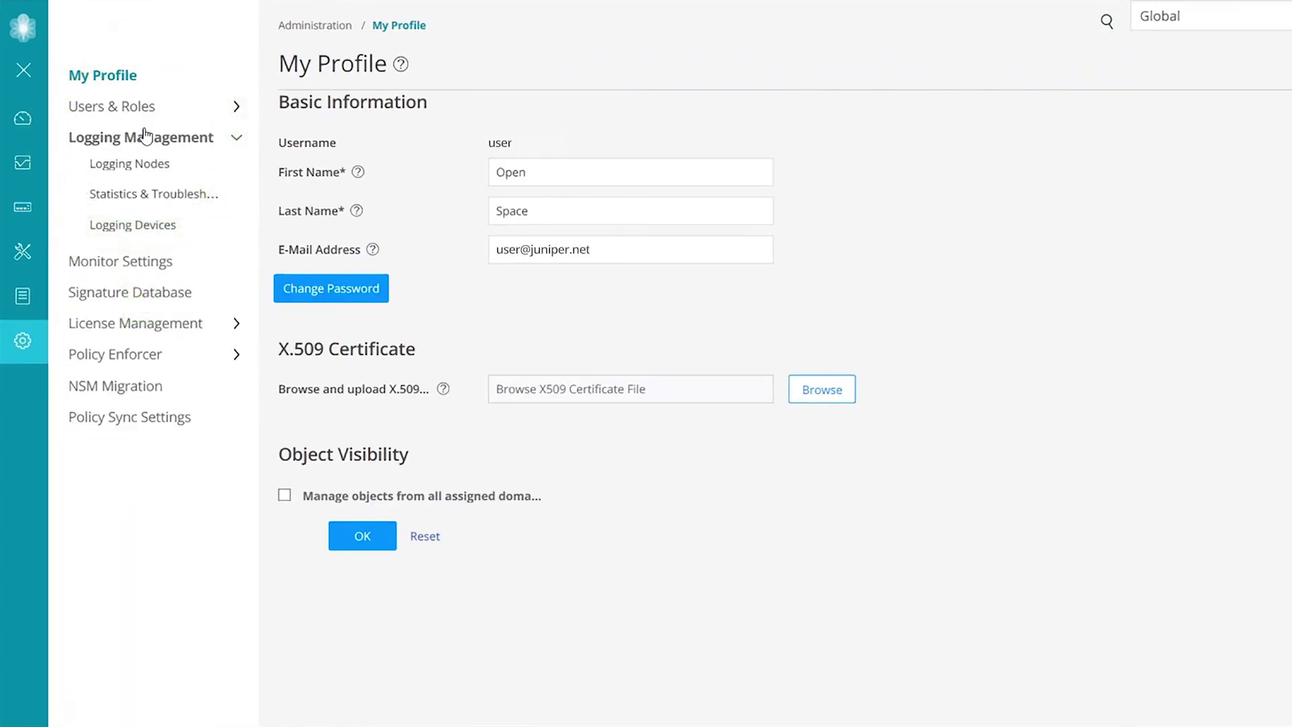
click(132, 170)
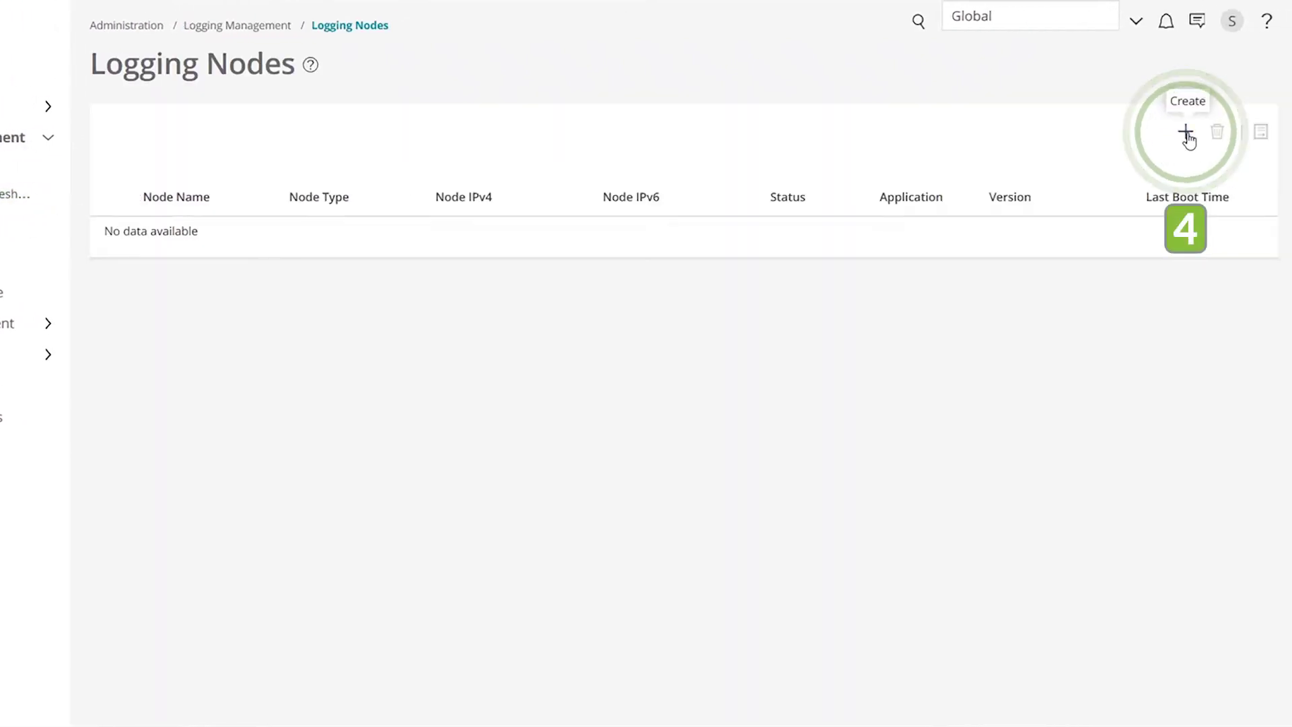
click(1185, 132)
click(531, 212)
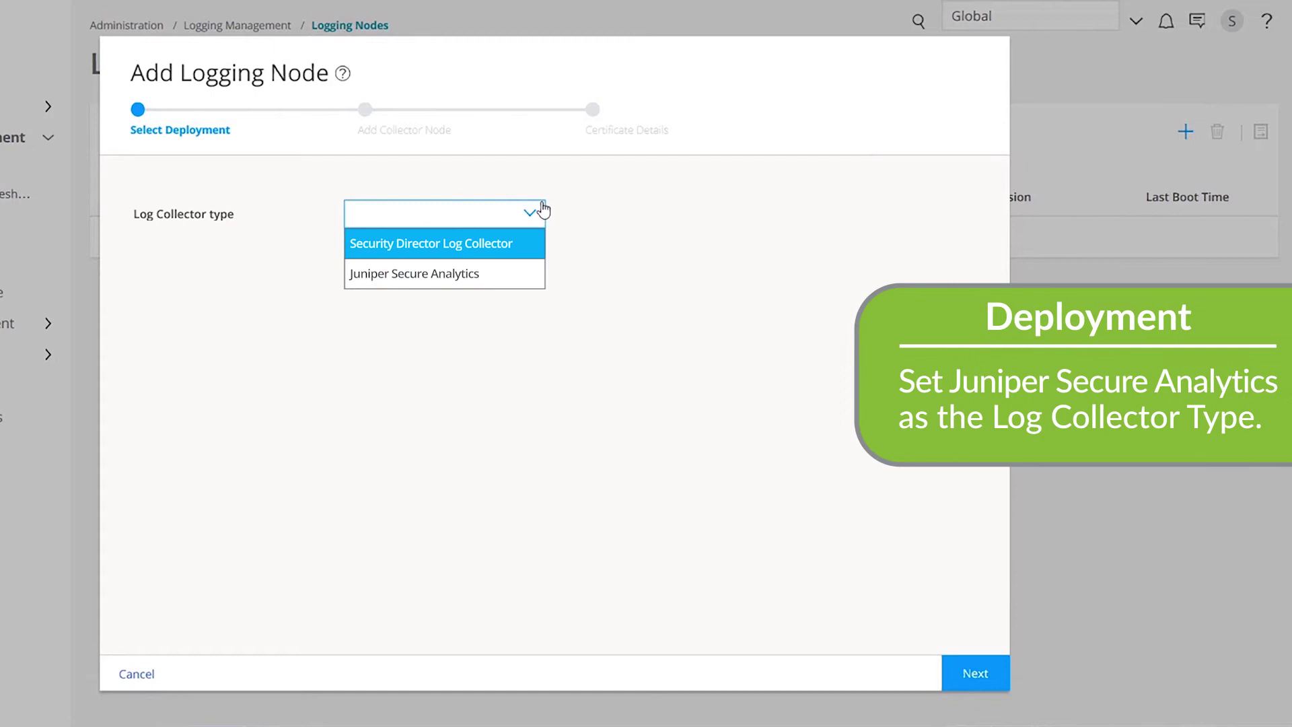
key(Down)
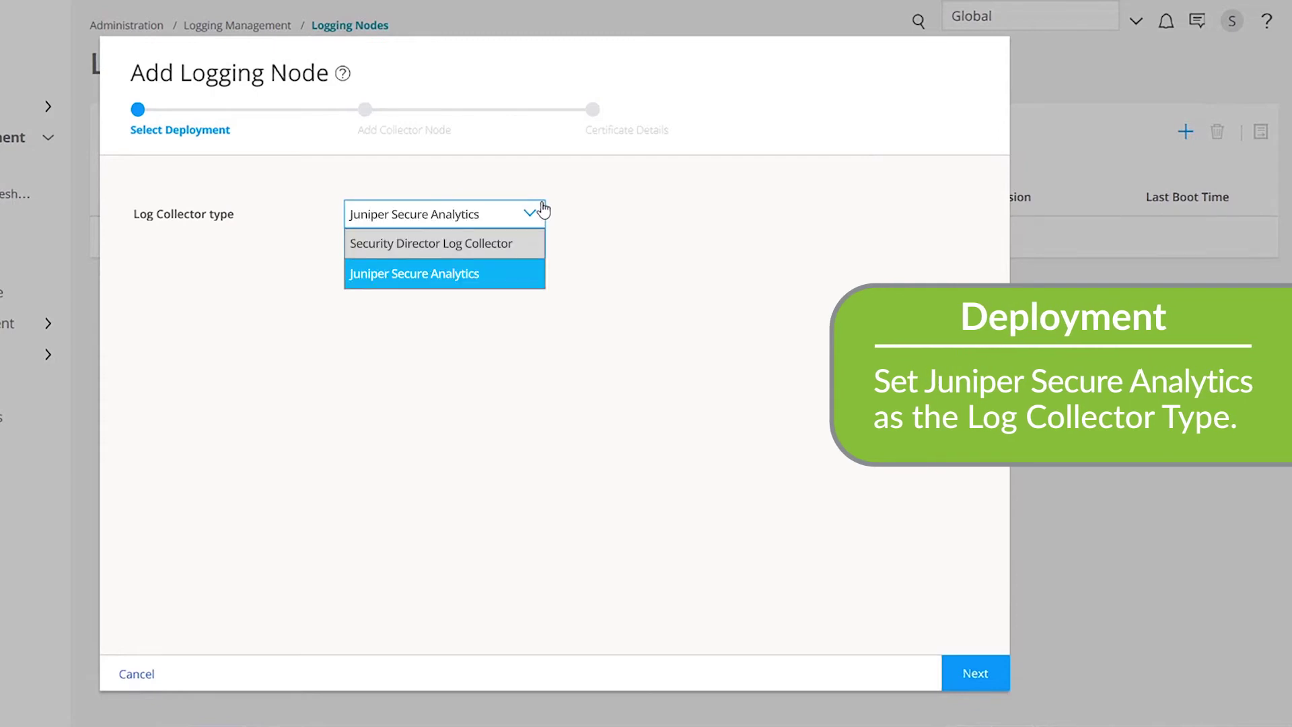
key(Return)
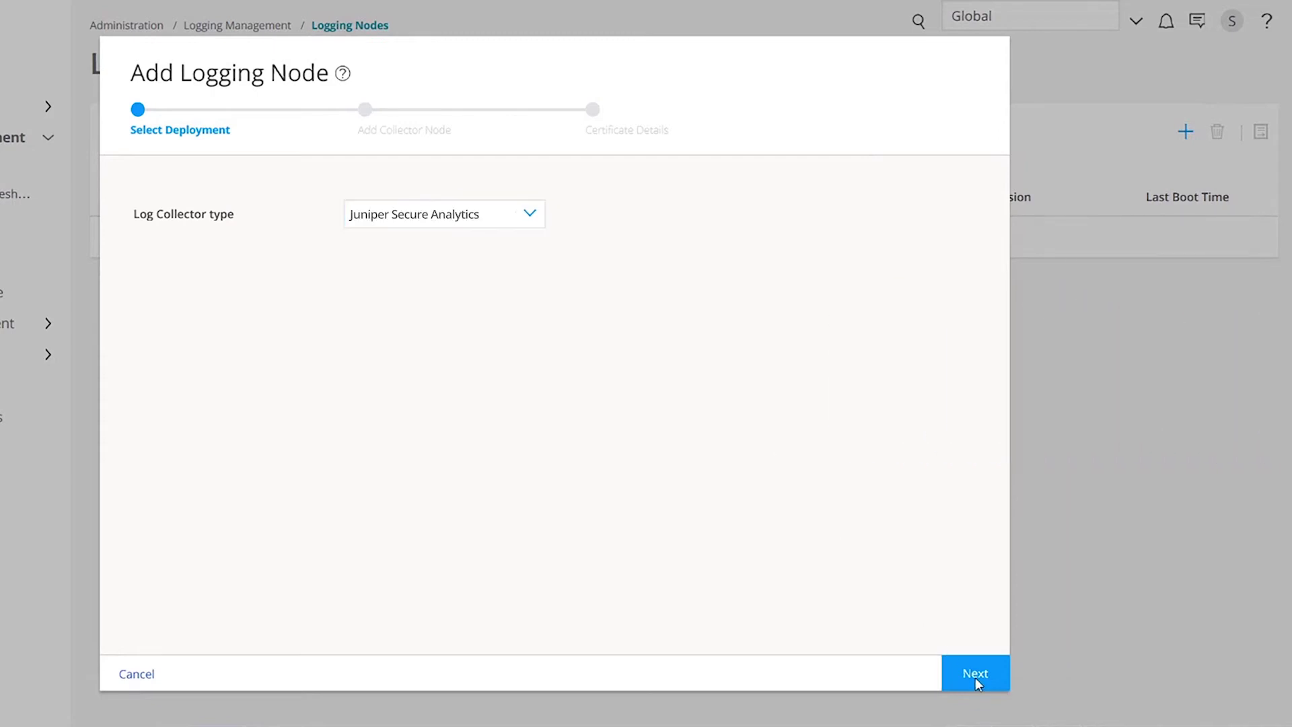
Enter node name JSA, IP 10.204.251.147 and console credentials, then accept the certificate
click(975, 674)
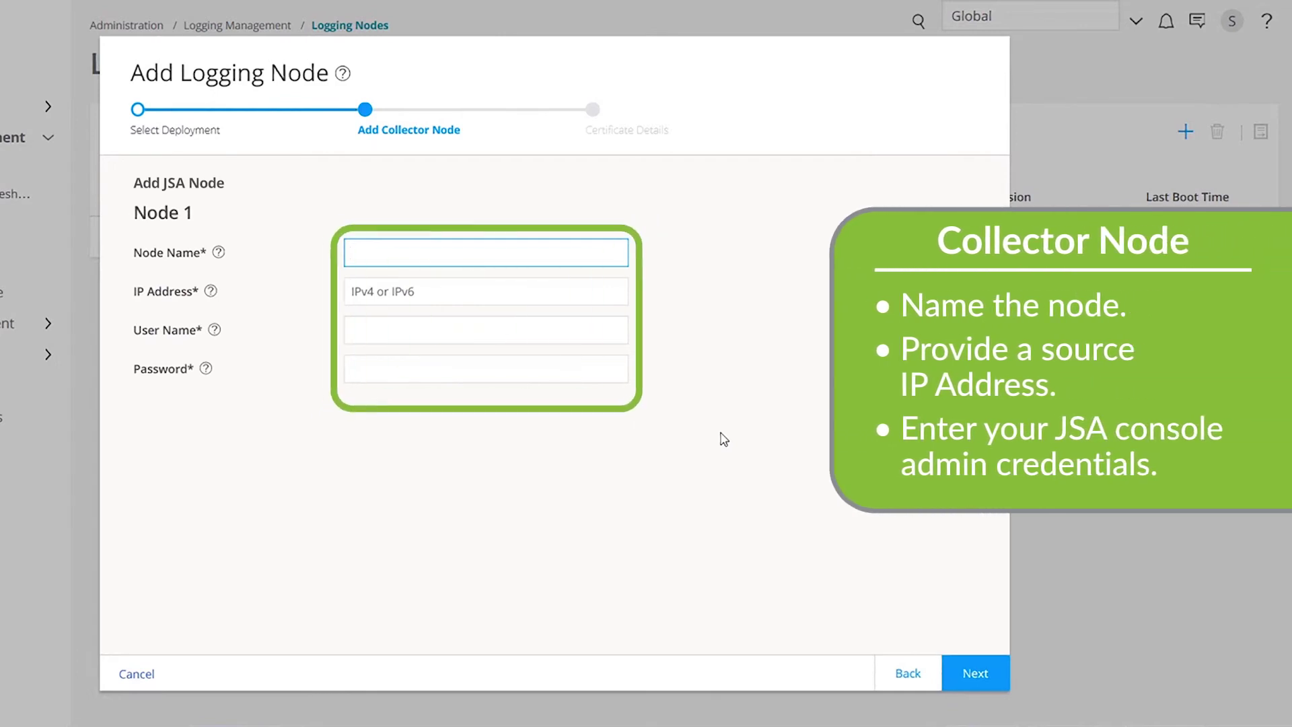
text(JSA)
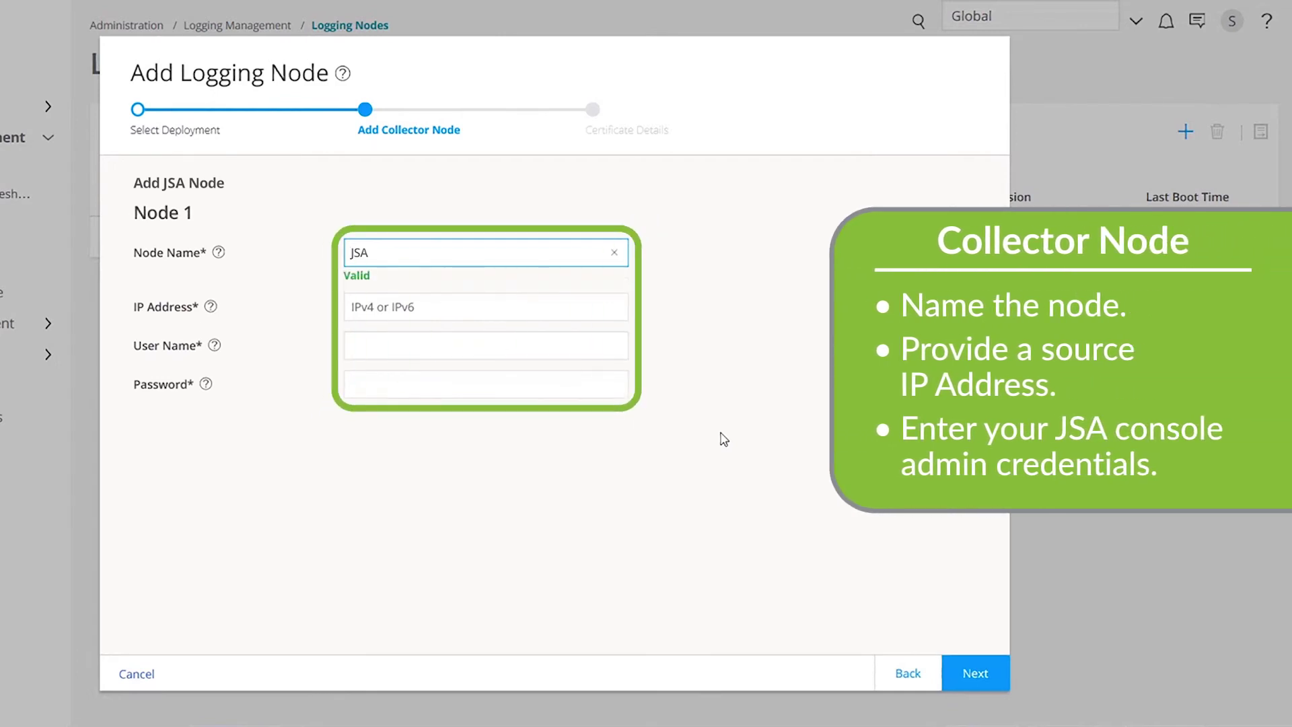
key(Tab)
text(10.204.251.147)
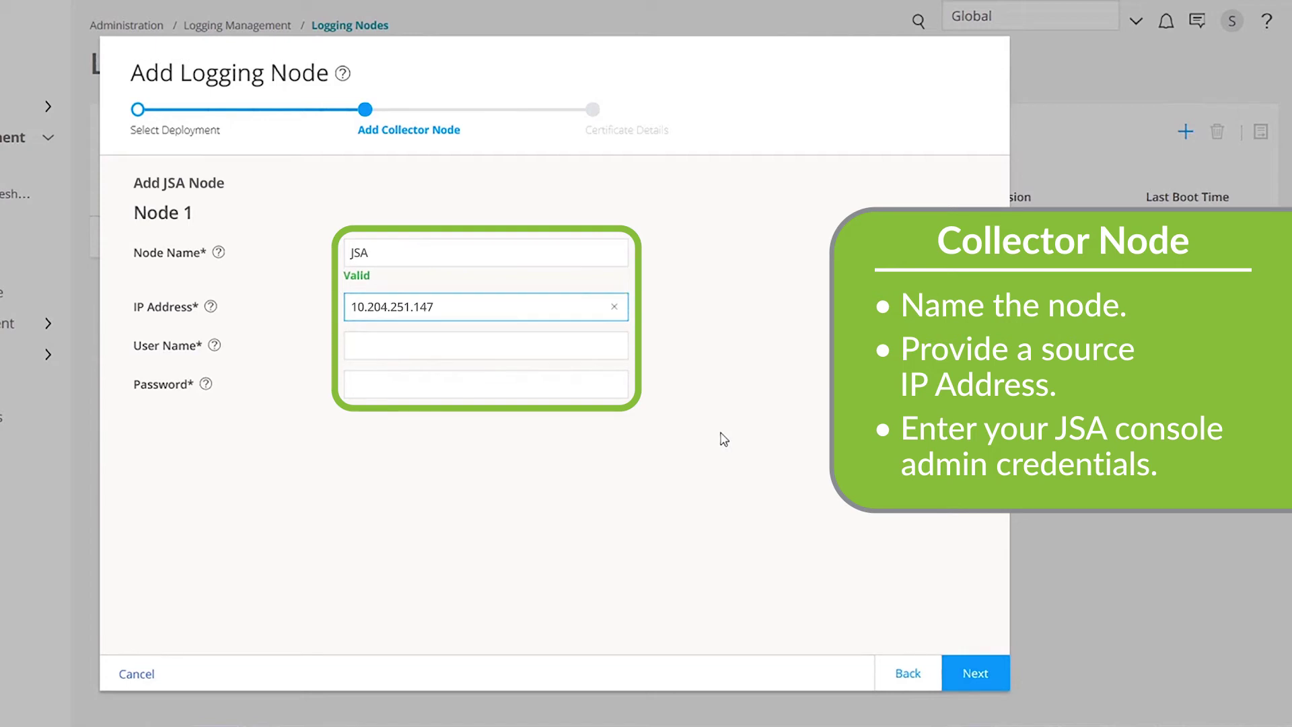
key(Tab)
text(use)
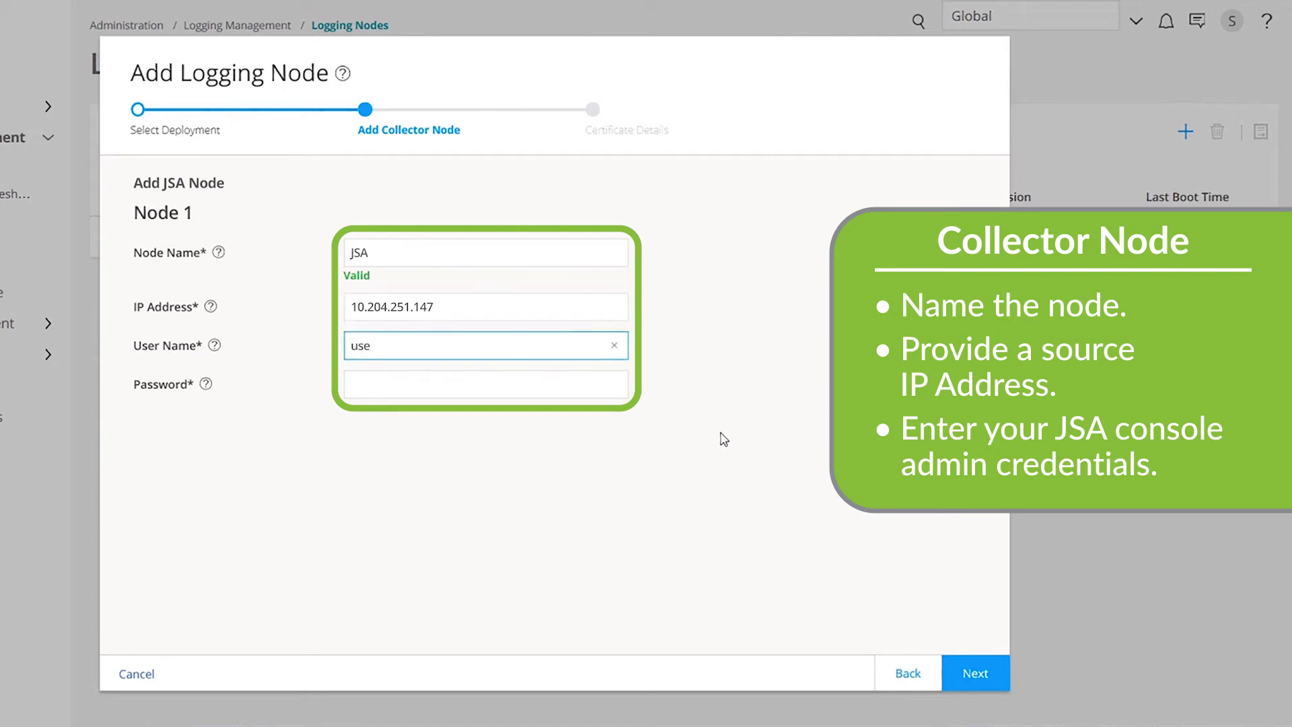
key(Tab)
text(<password>)
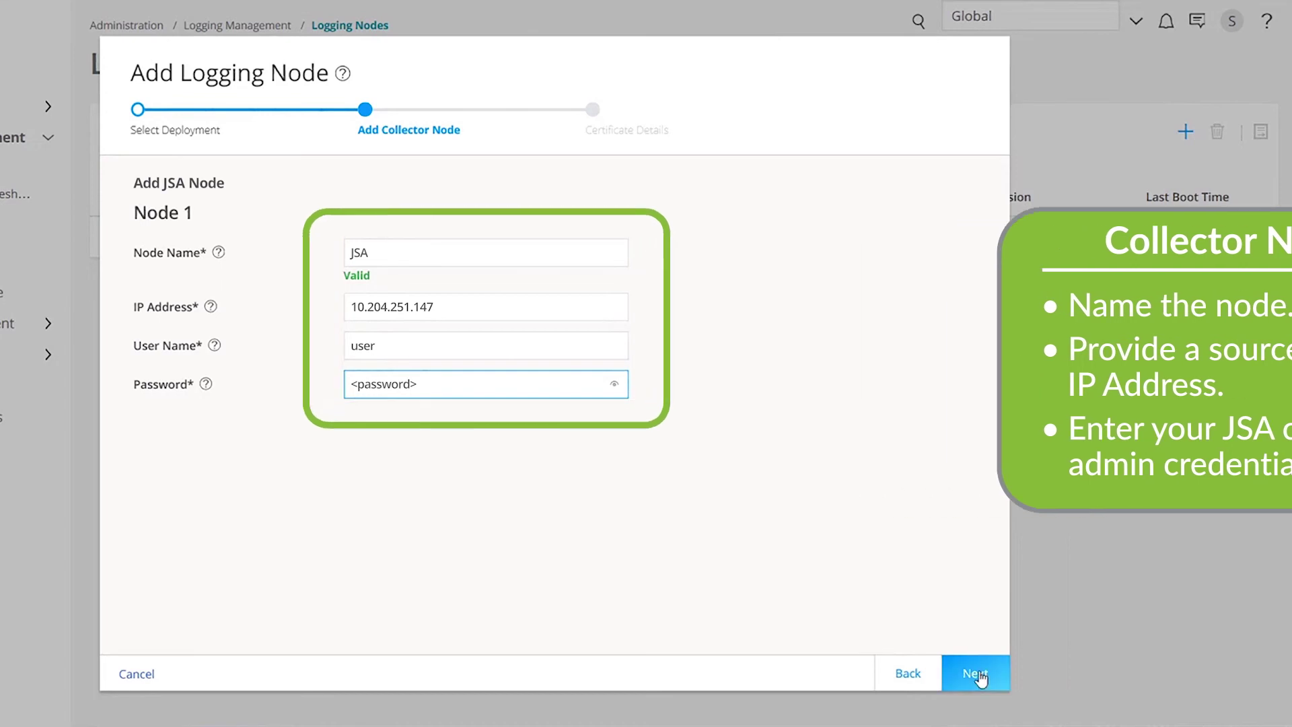
click(979, 672)
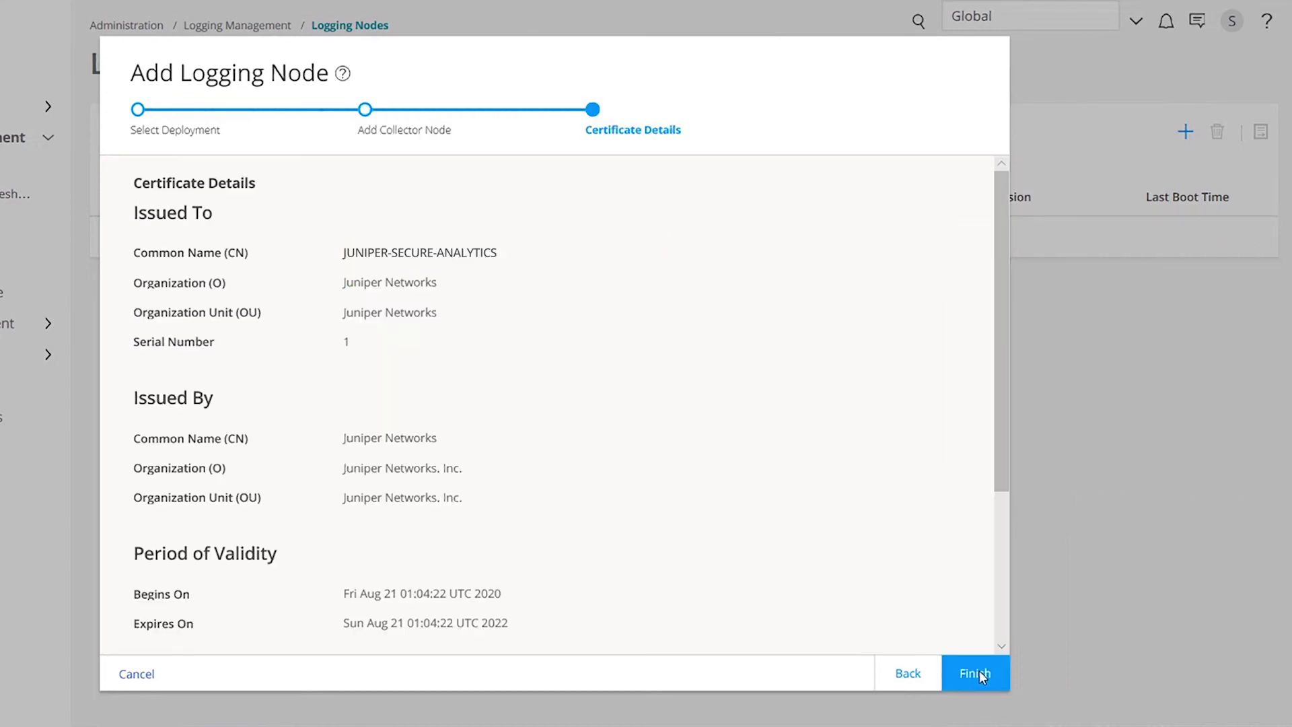
click(974, 673)
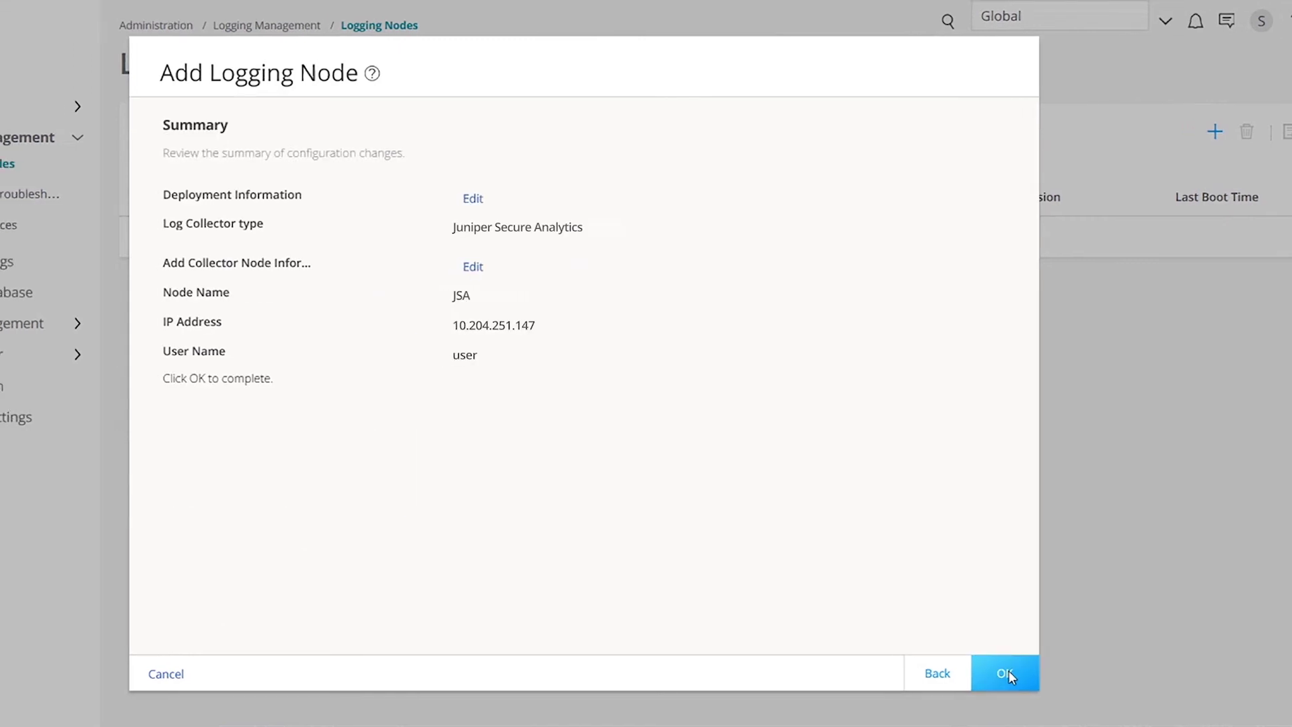
Confirm the JSA logging node, refresh the list, and add Firewall: Top Events to My Dashboard
click(1168, 672)
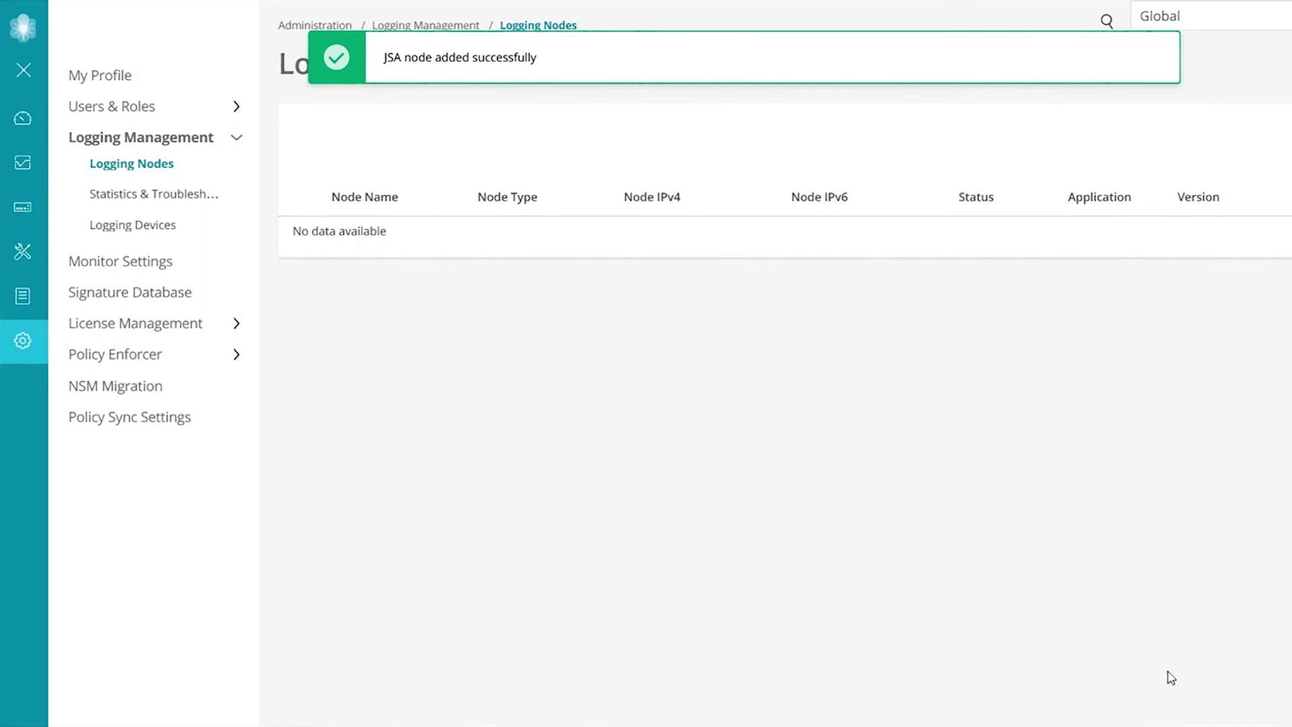
click(162, 166)
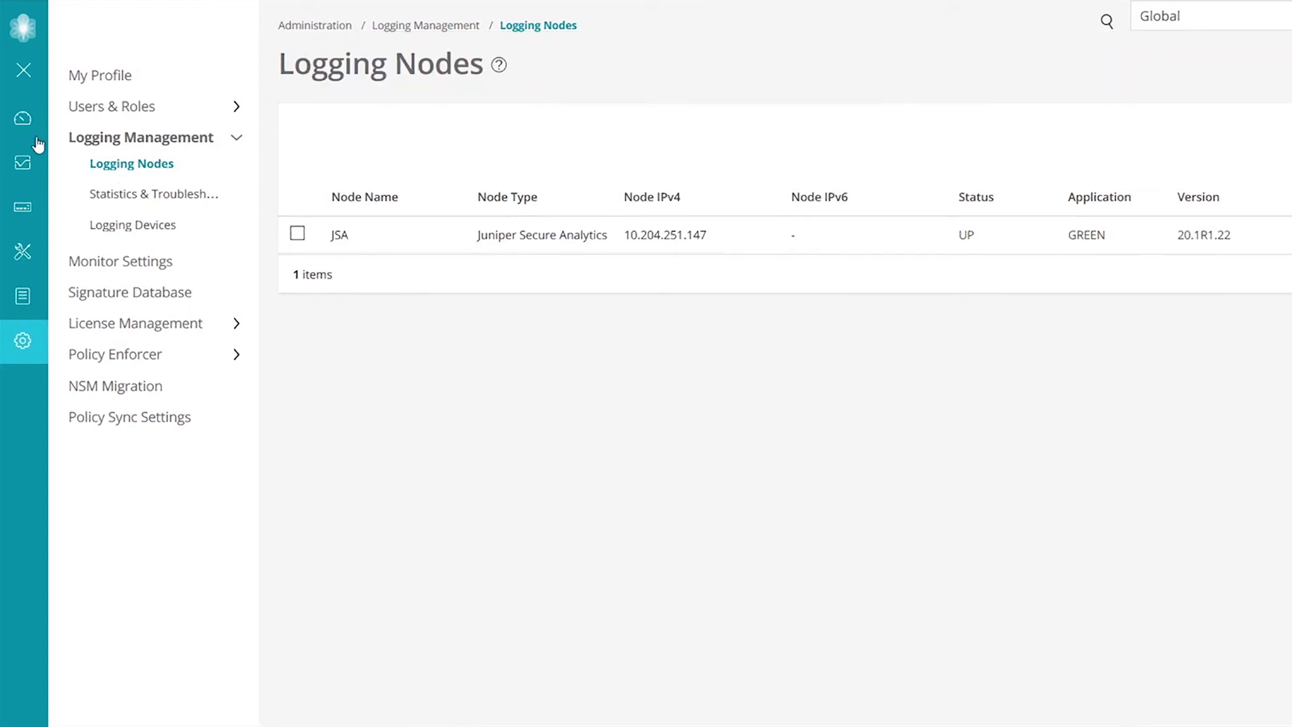
click(91, 119)
drag(1031, 142, 900, 380)
Show the widget for the previous 7 days and drill into a chart bar's firewall events
click(165, 335)
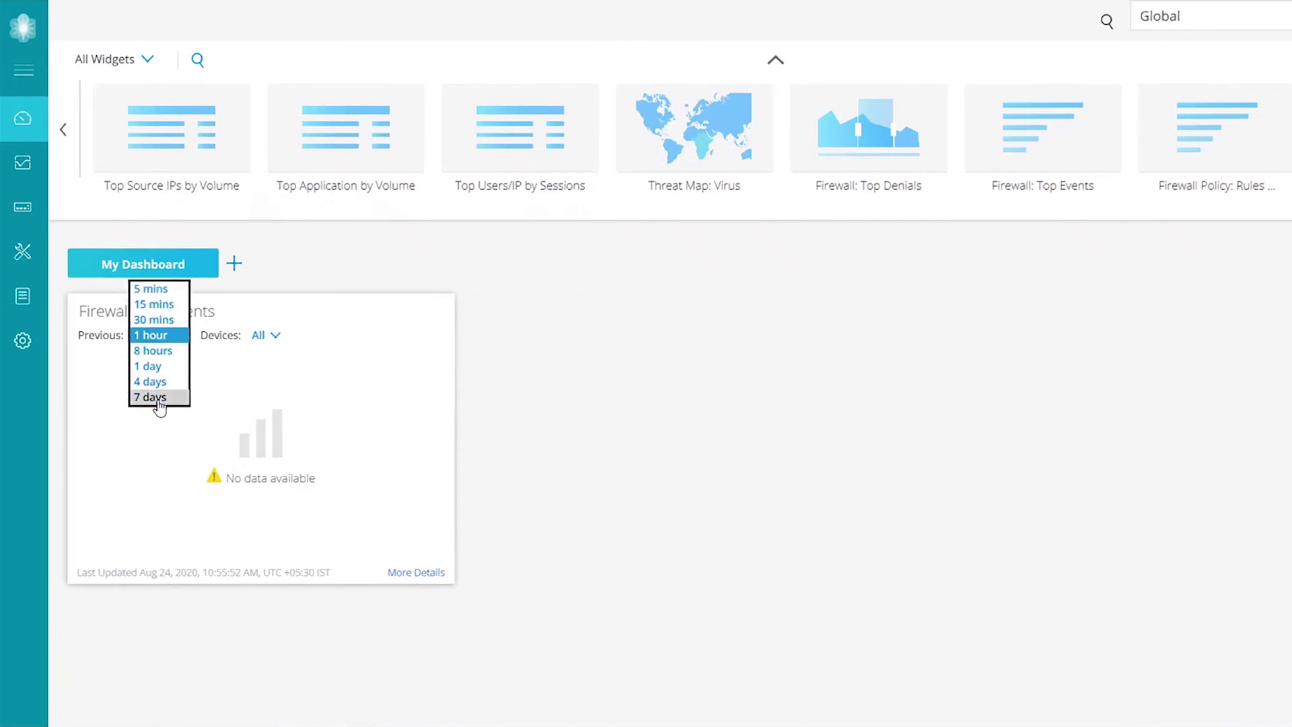
click(157, 404)
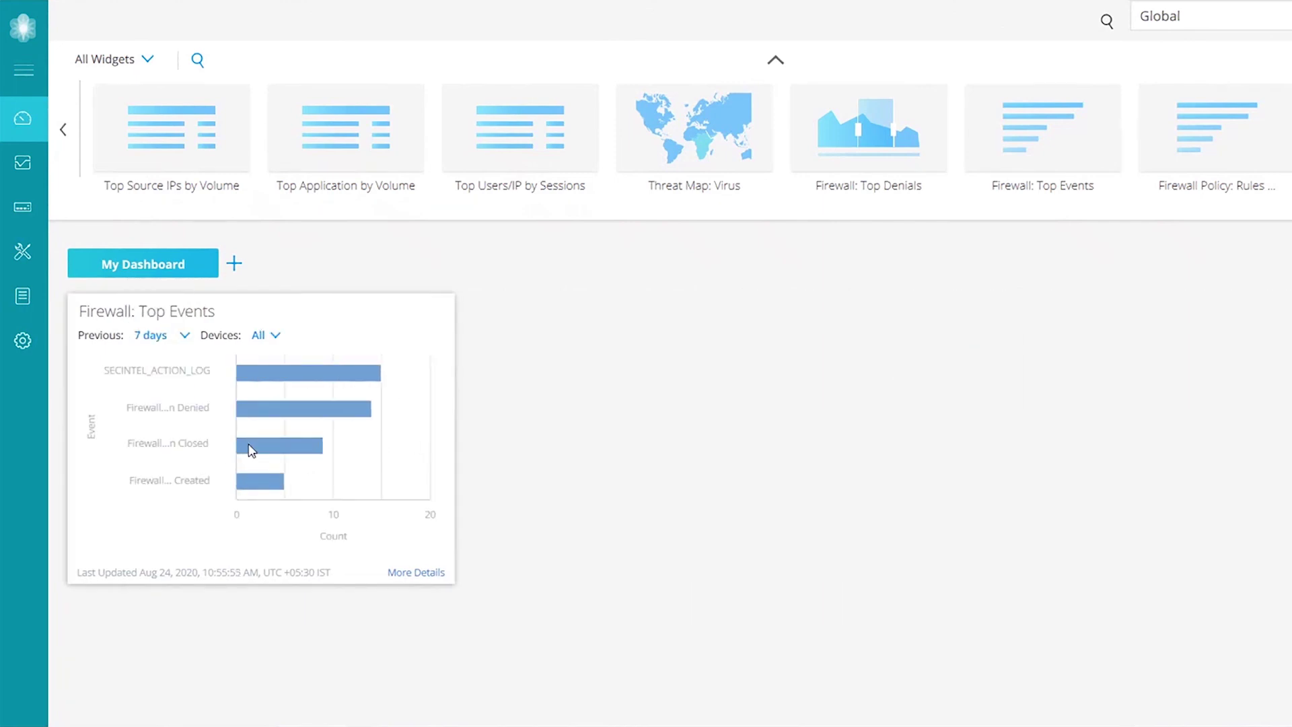
click(251, 449)
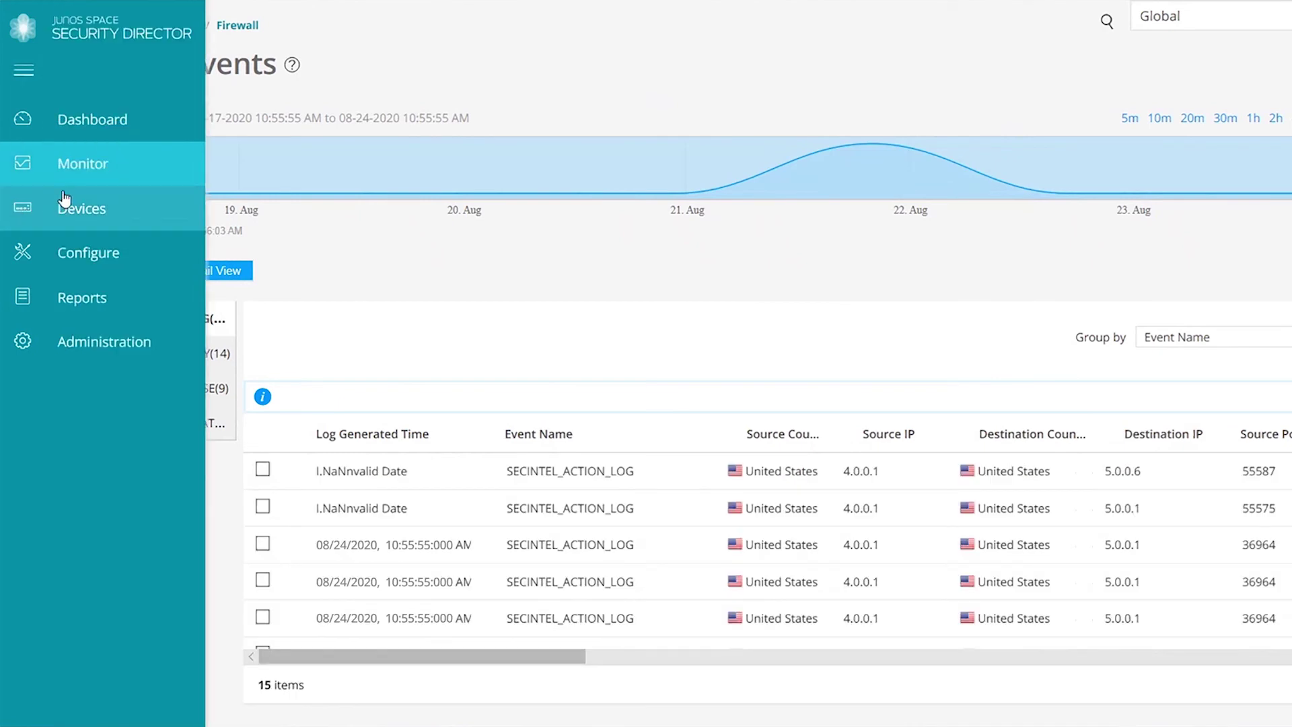
Open All Events and apply a custom time range starting 08/17/2020
click(64, 202)
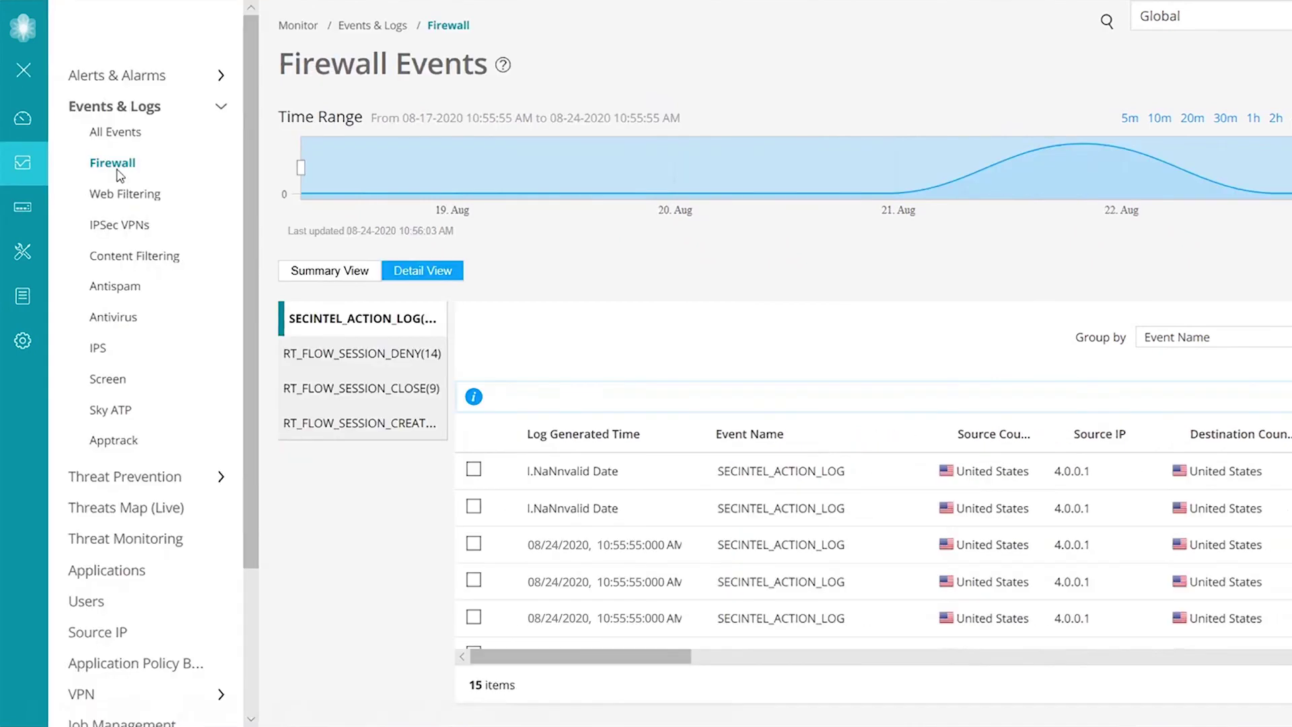
click(113, 134)
click(1219, 122)
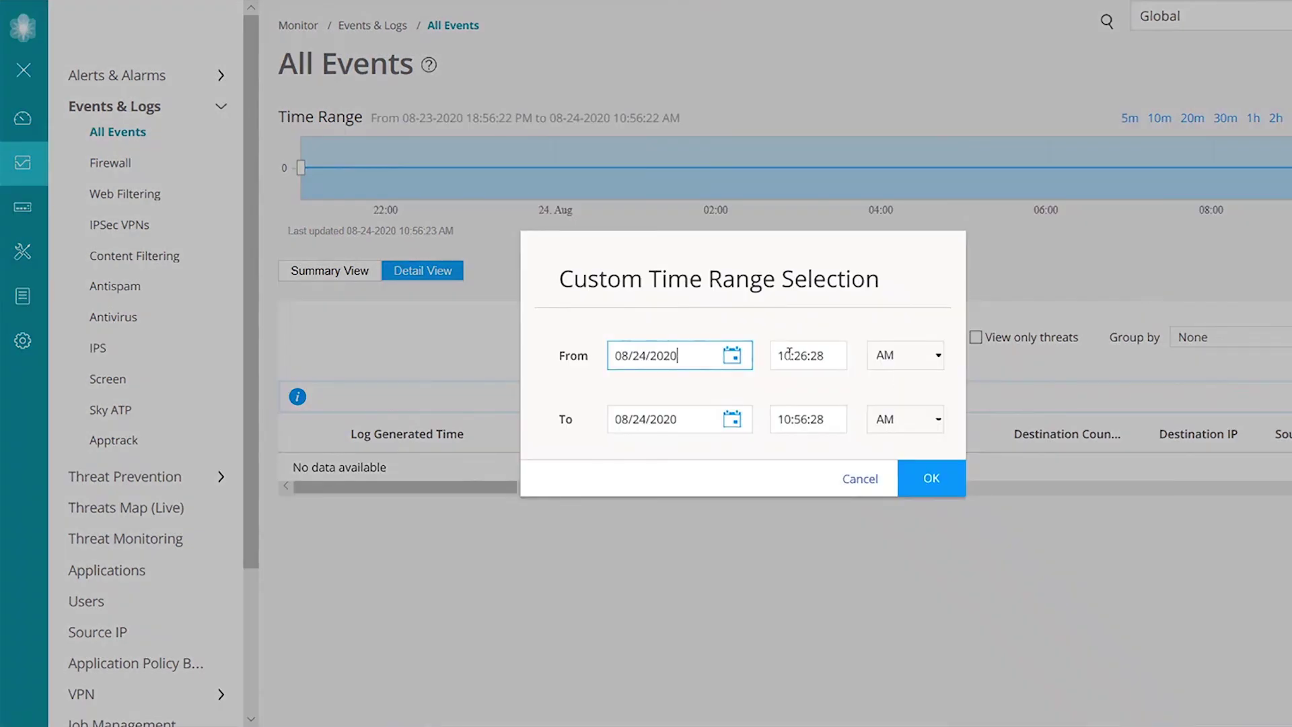
click(732, 357)
click(654, 523)
click(931, 477)
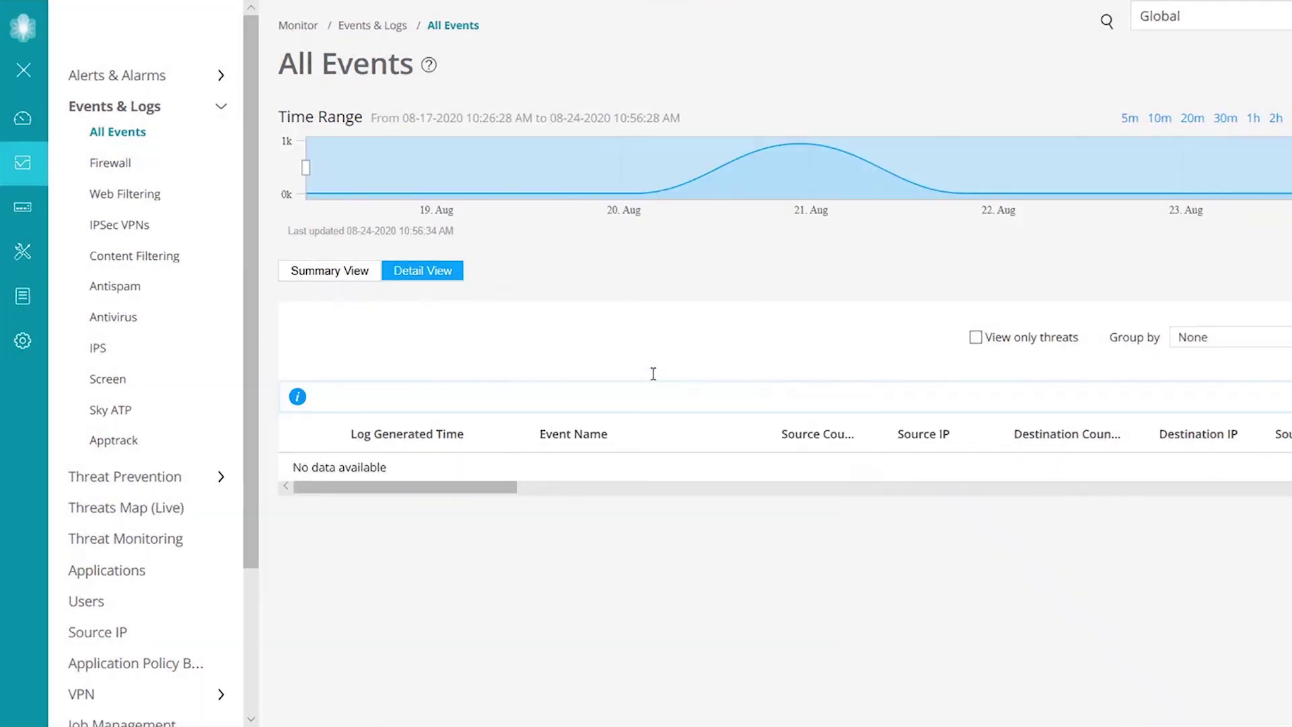